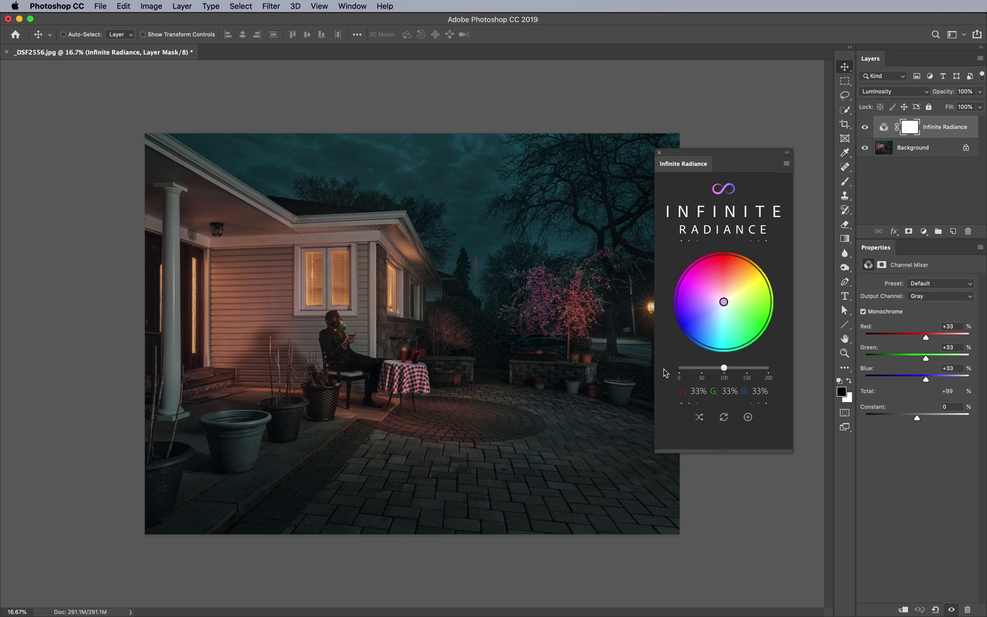
Step: Shift the Infinite Radiance mix toward green and blue, then compare it on and off against the original
{"action": "left_click_drag", "start_coordinate": [702, 165], "coordinate": [724, 166]}
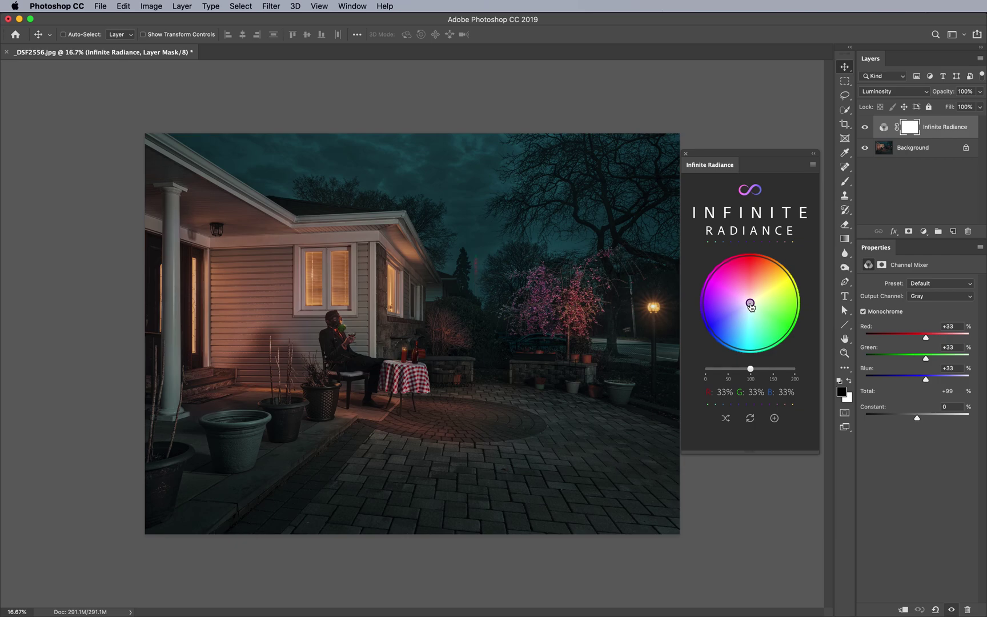
{"action": "mouse_move", "coordinate": [751, 305]}
{"action": "left_mouse_down"}
{"action": "mouse_move", "coordinate": [749, 337]}
{"action": "mouse_move", "coordinate": [746, 324]}
{"action": "left_mouse_up"}
{"action": "left_click", "coordinate": [865, 128]}
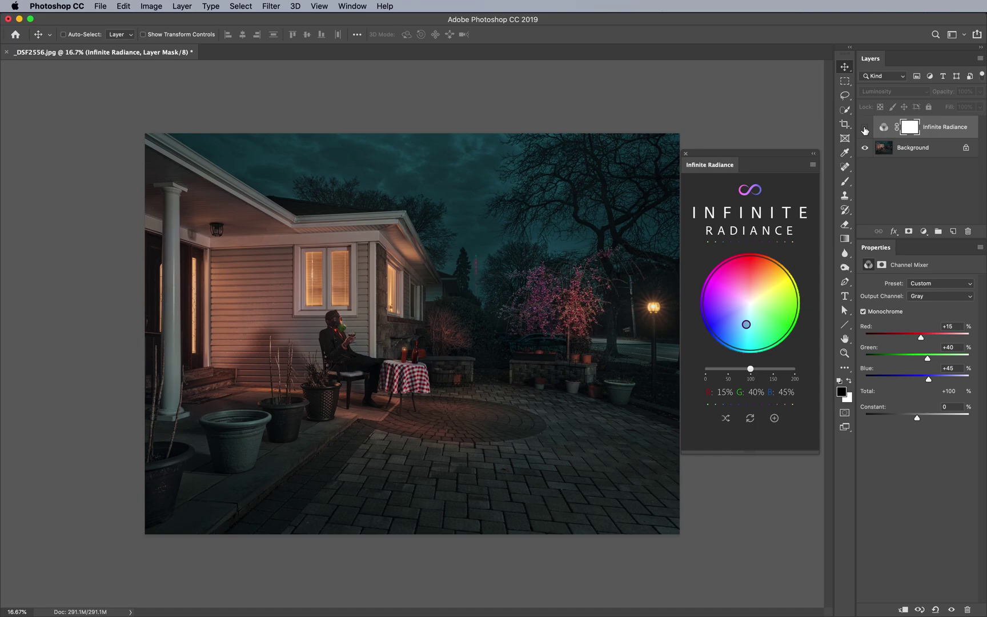
{"action": "left_click", "coordinate": [865, 128]}
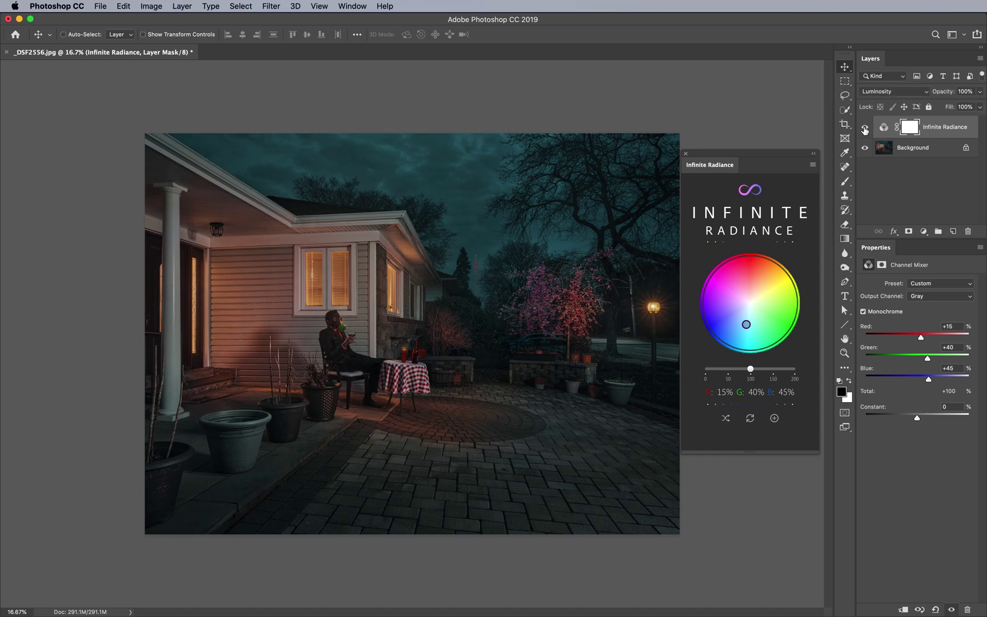
{"action": "left_click", "coordinate": [865, 129]}
{"action": "left_click", "coordinate": [865, 128]}
Step: Set the Infinite Radiance mix to 57% red, 25% green, 18% blue and compare before and after
{"action": "left_click", "coordinate": [762, 316]}
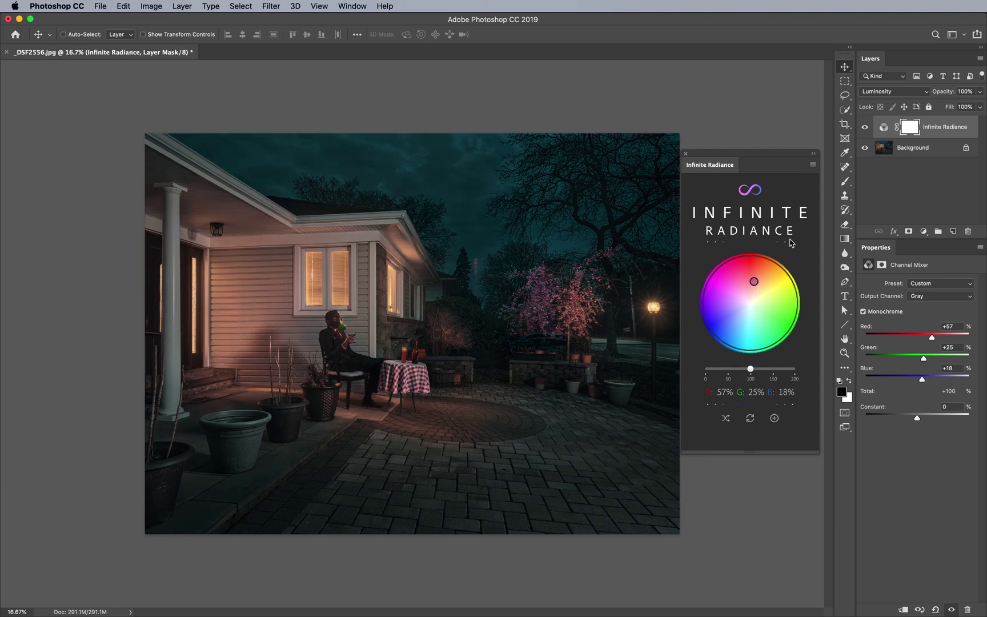
{"action": "left_click", "coordinate": [865, 129]}
{"action": "left_click", "coordinate": [865, 128]}
{"action": "left_click", "coordinate": [864, 128]}
{"action": "left_click", "coordinate": [865, 129]}
Step: Push the mix toward red at 68/28/4 percent and compare with the layer hidden
{"action": "left_click_drag", "start_coordinate": [755, 280], "coordinate": [765, 270]}
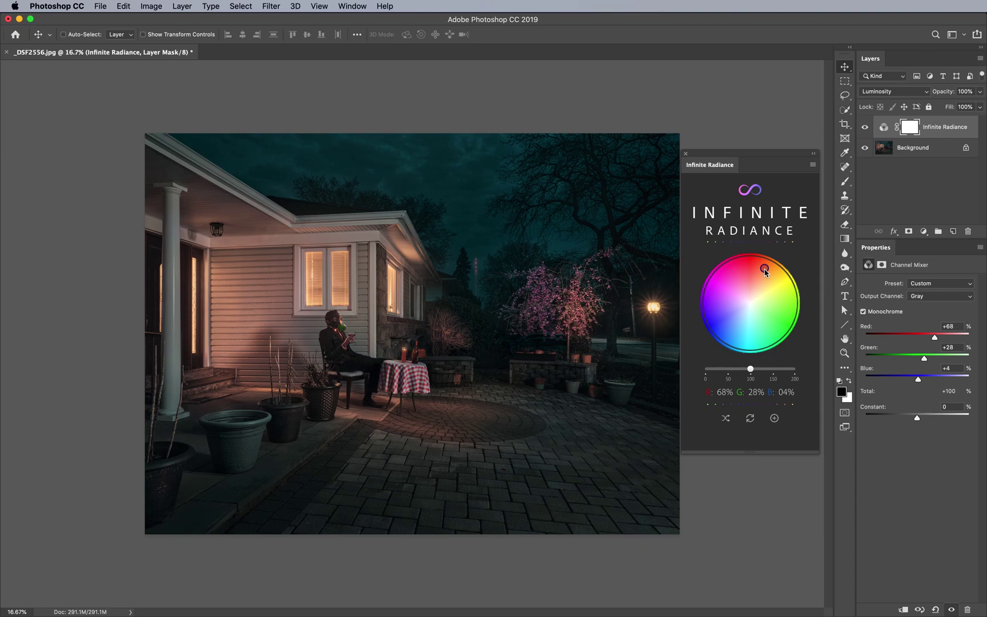
{"action": "left_click", "coordinate": [865, 127]}
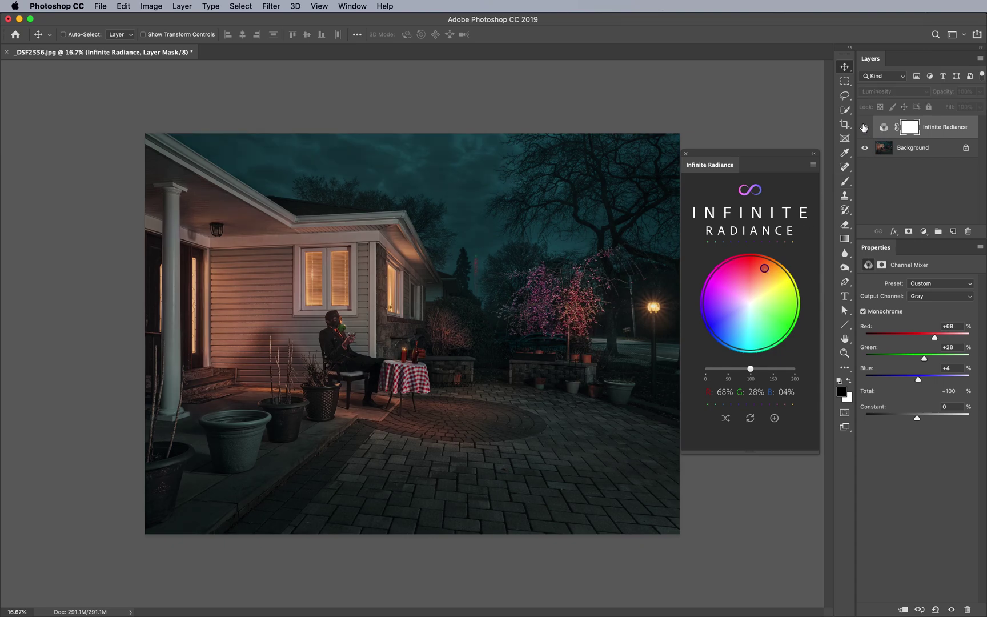
{"action": "left_click", "coordinate": [865, 126]}
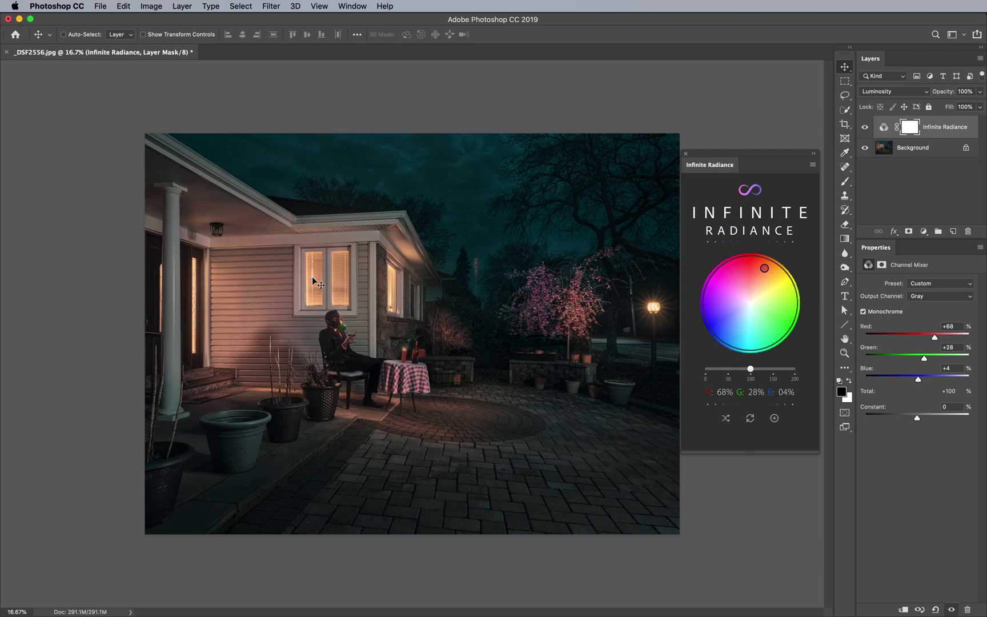
{"action": "left_click", "coordinate": [864, 128]}
{"action": "left_click", "coordinate": [865, 128]}
{"action": "left_click", "coordinate": [890, 91]}
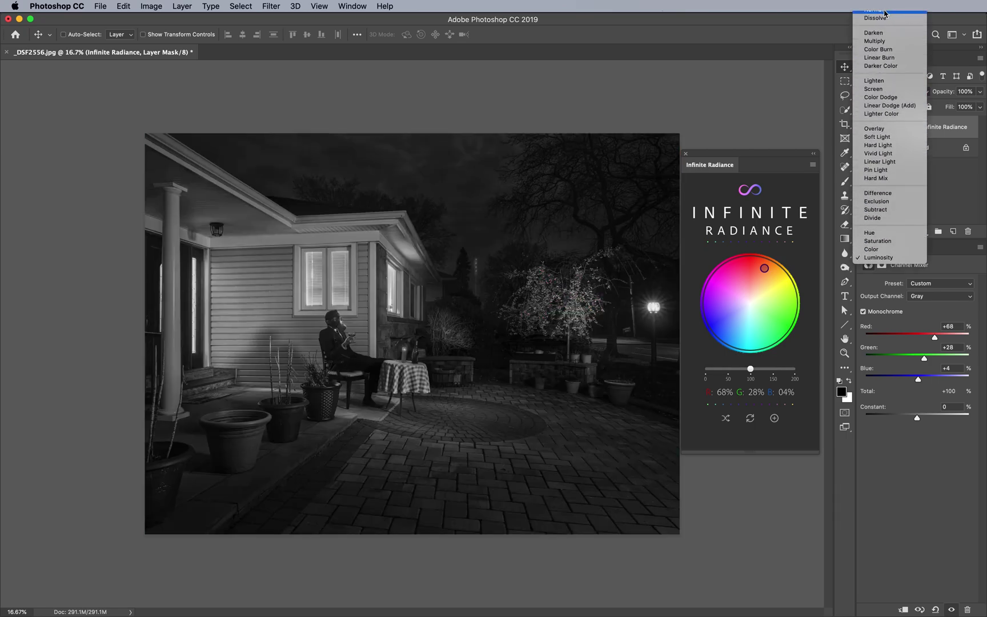
{"action": "left_click", "coordinate": [886, 16]}
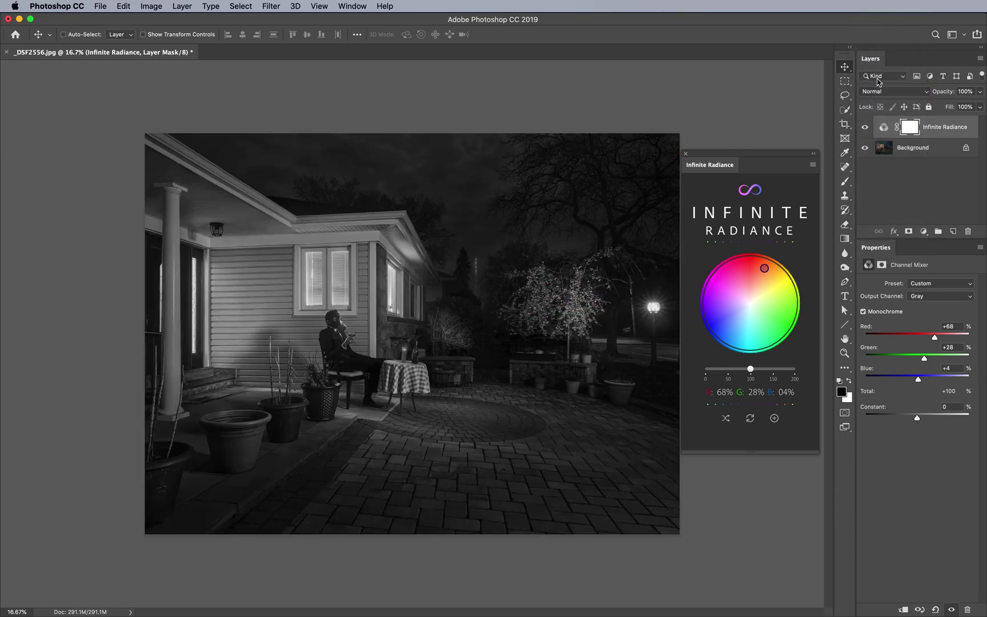
{"action": "left_click", "coordinate": [865, 127]}
{"action": "left_click", "coordinate": [865, 126]}
{"action": "left_click", "coordinate": [903, 92]}
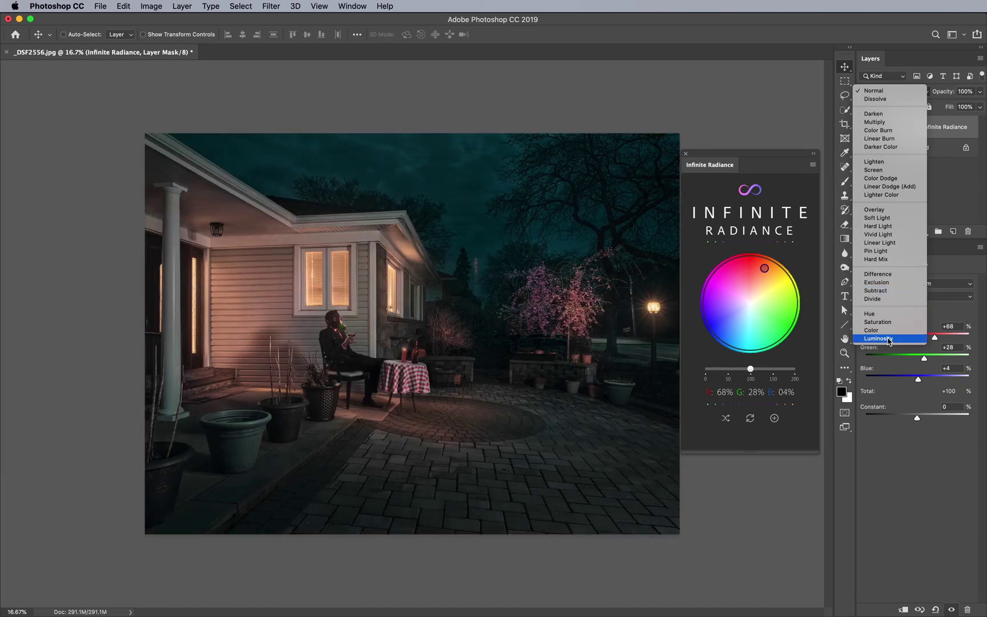
{"action": "left_click", "coordinate": [889, 338]}
{"action": "left_click", "coordinate": [924, 231]}
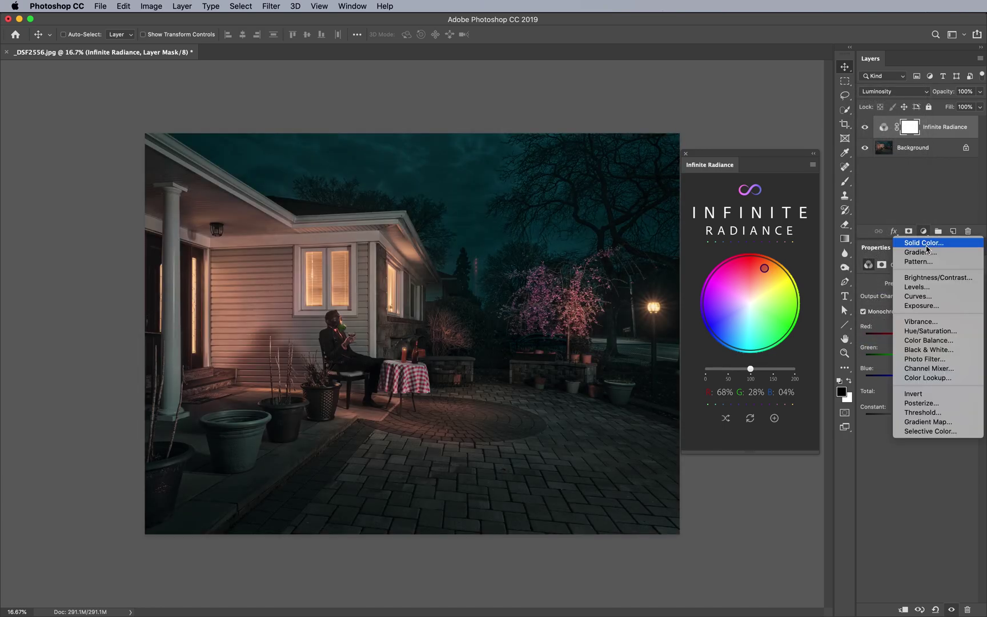
{"action": "left_click", "coordinate": [926, 350]}
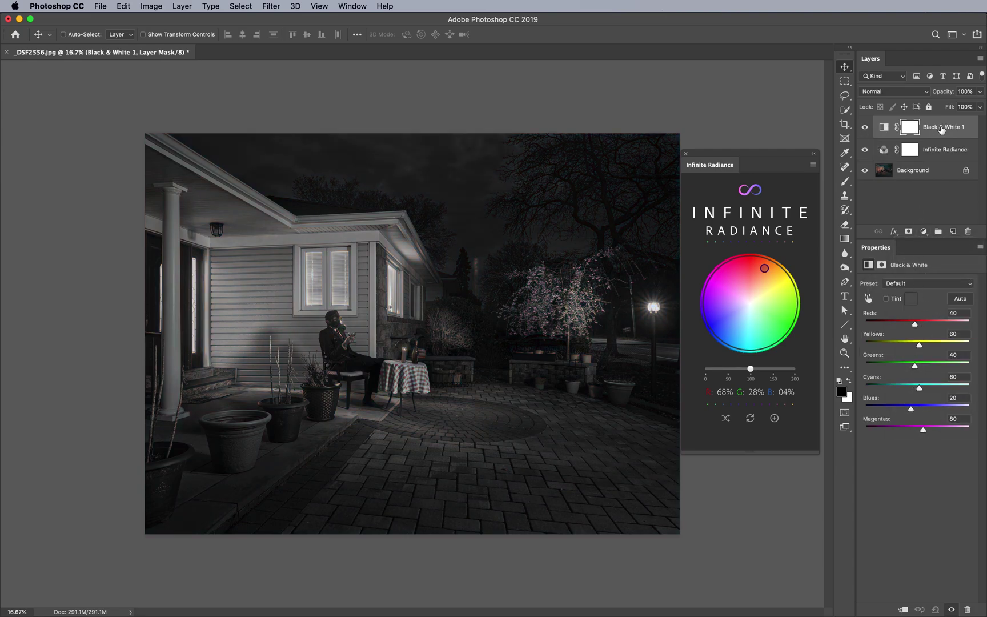
{"action": "left_click_drag", "start_coordinate": [941, 130], "coordinate": [967, 230]}
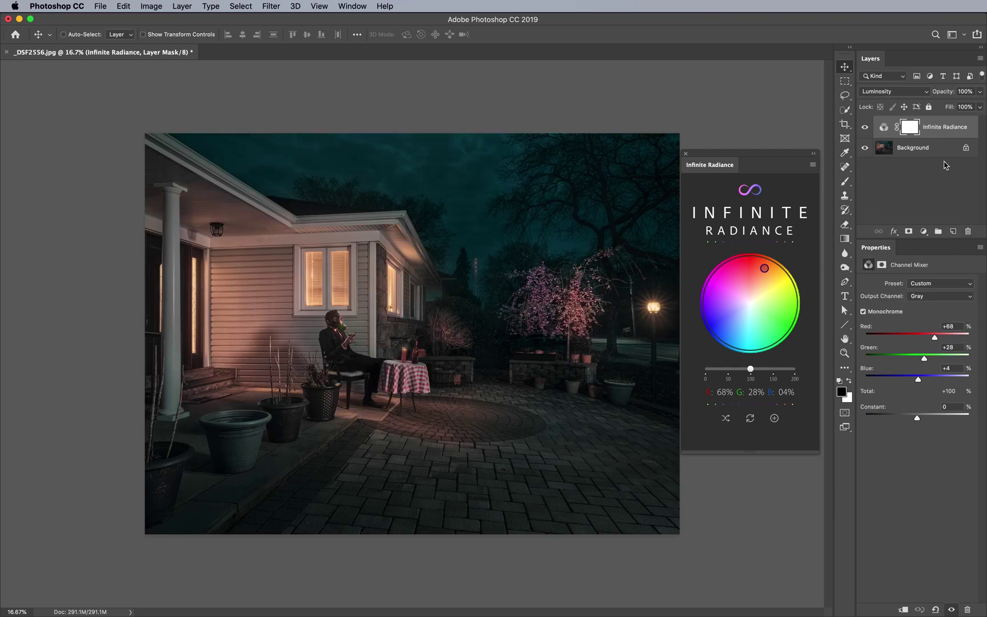
Step: Keep Luminosity blending and raise Radiance to about 150, giving 82/26/-8 percent
{"action": "left_click", "coordinate": [889, 93]}
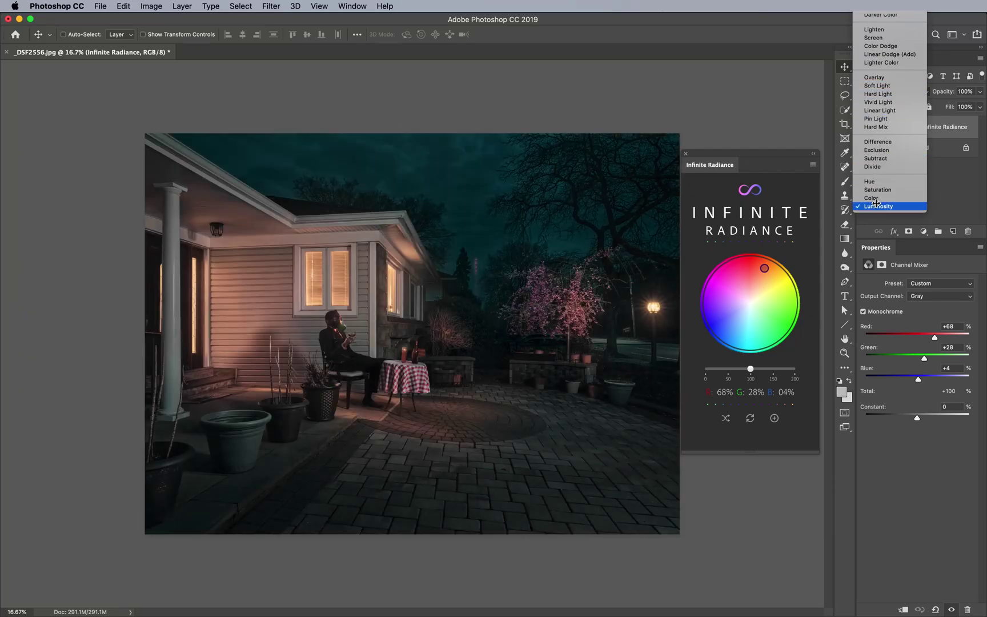
{"action": "left_click", "coordinate": [875, 204]}
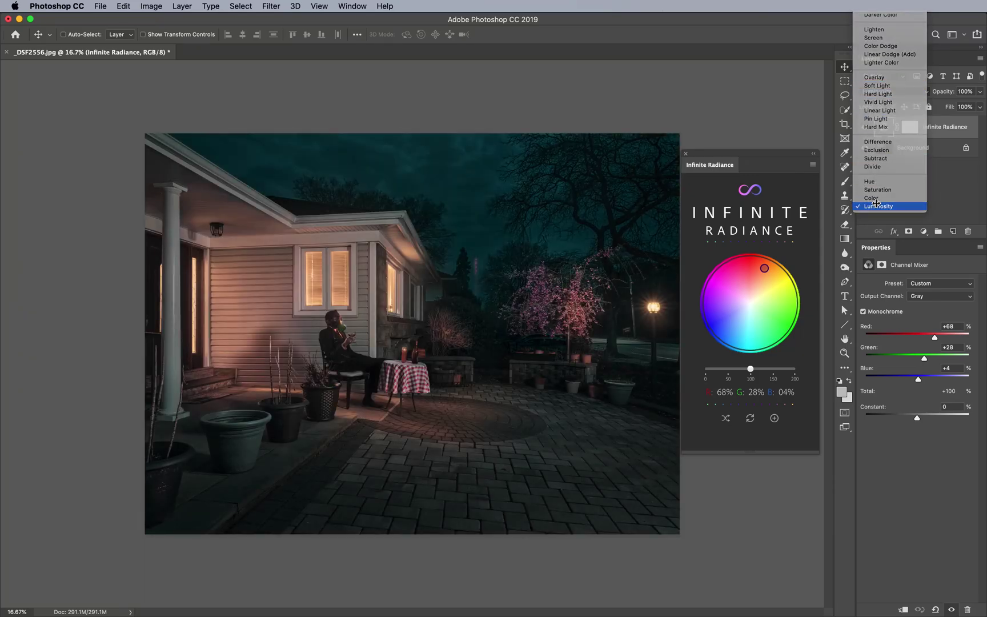
{"action": "left_click", "coordinate": [772, 371]}
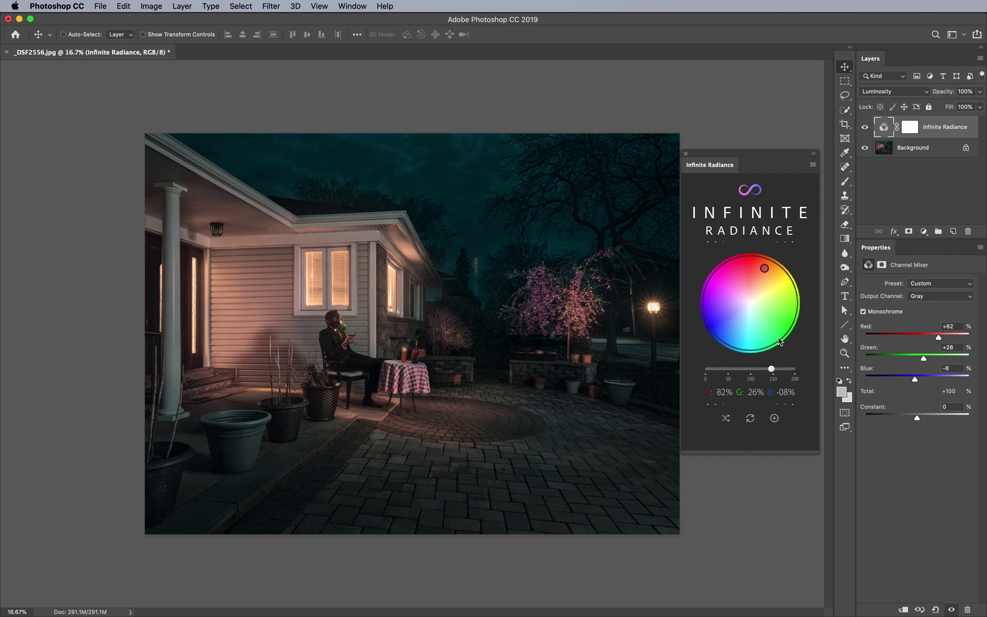
Step: Swing the mix hue toward yellow-orange (58% red, 51% green, -9% blue) and compare before and after
{"action": "left_click_drag", "start_coordinate": [763, 272], "coordinate": [758, 268]}
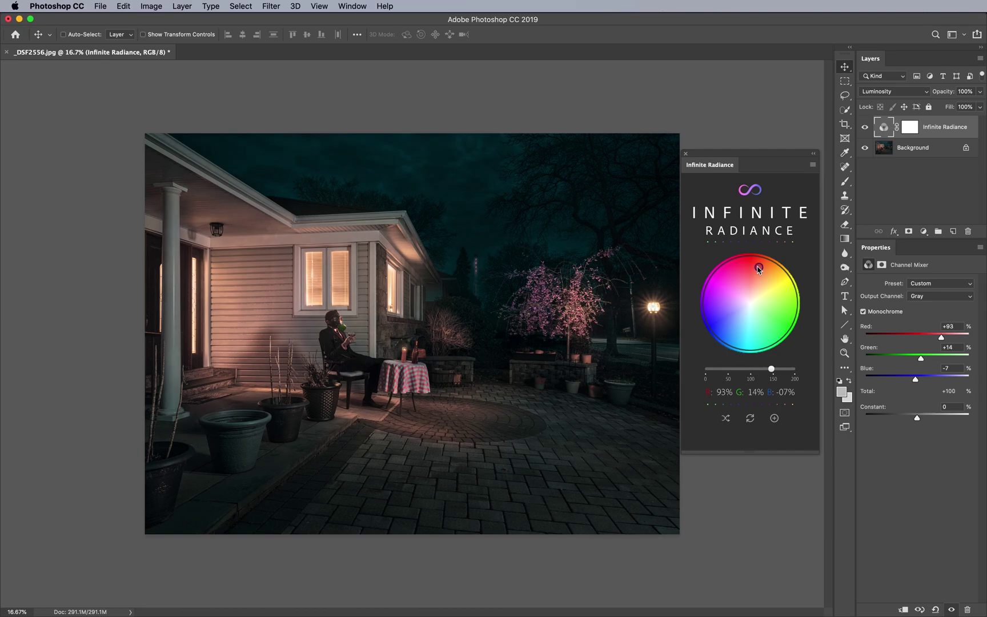
{"action": "left_click_drag", "start_coordinate": [759, 269], "coordinate": [778, 304]}
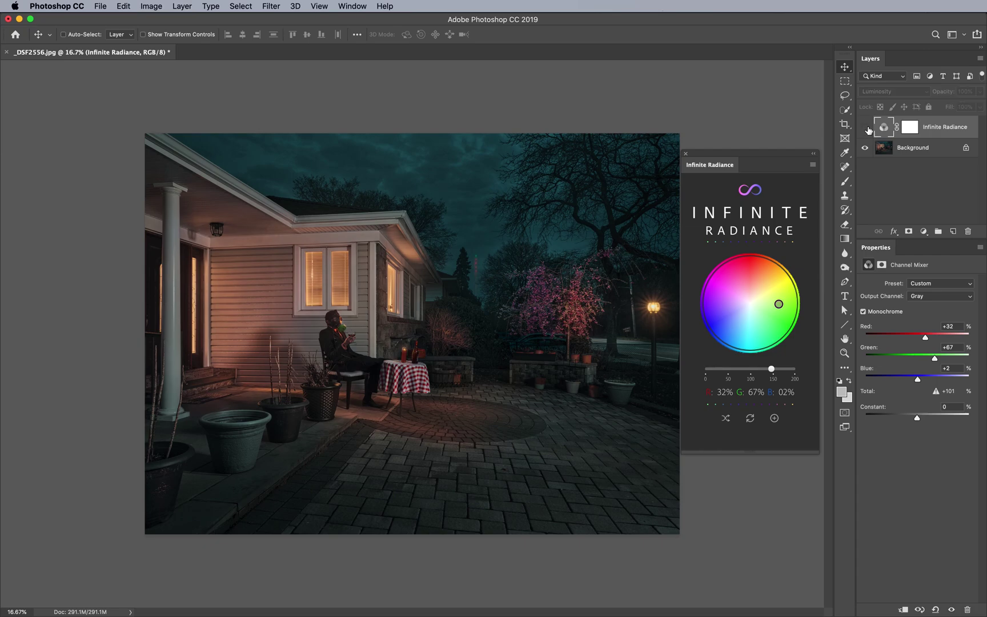
{"action": "mouse_move", "coordinate": [780, 305]}
{"action": "left_mouse_down"}
{"action": "mouse_move", "coordinate": [793, 306]}
{"action": "mouse_move", "coordinate": [783, 284]}
{"action": "left_mouse_up"}
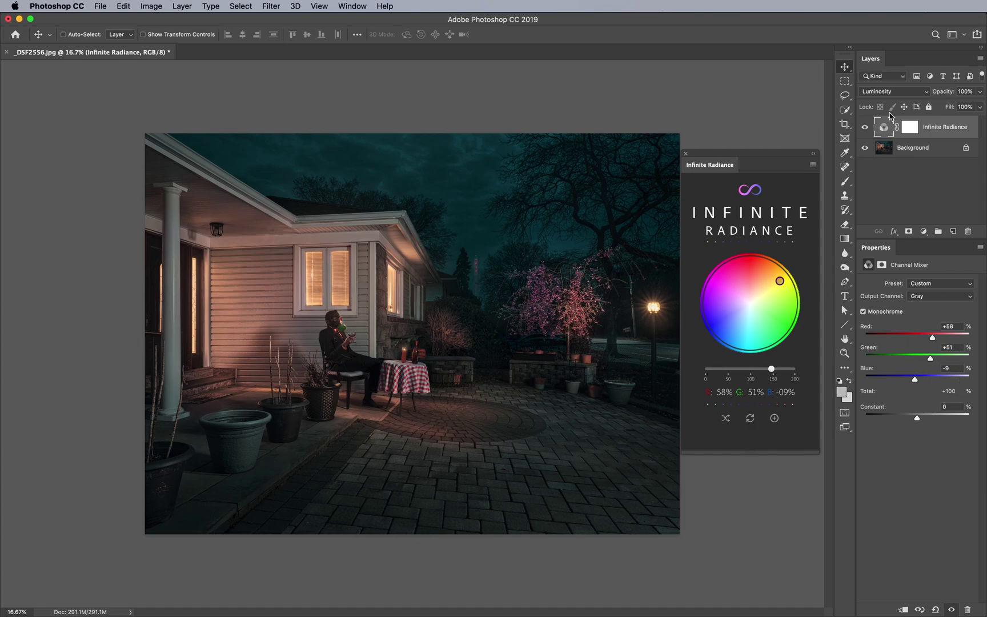
{"action": "left_click", "coordinate": [866, 128]}
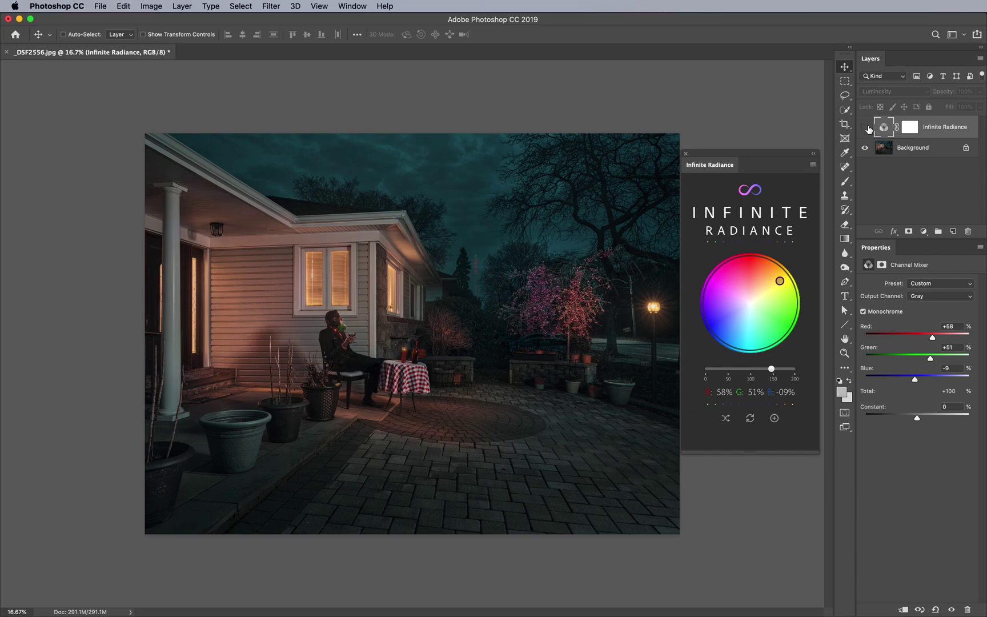
{"action": "left_click", "coordinate": [866, 128]}
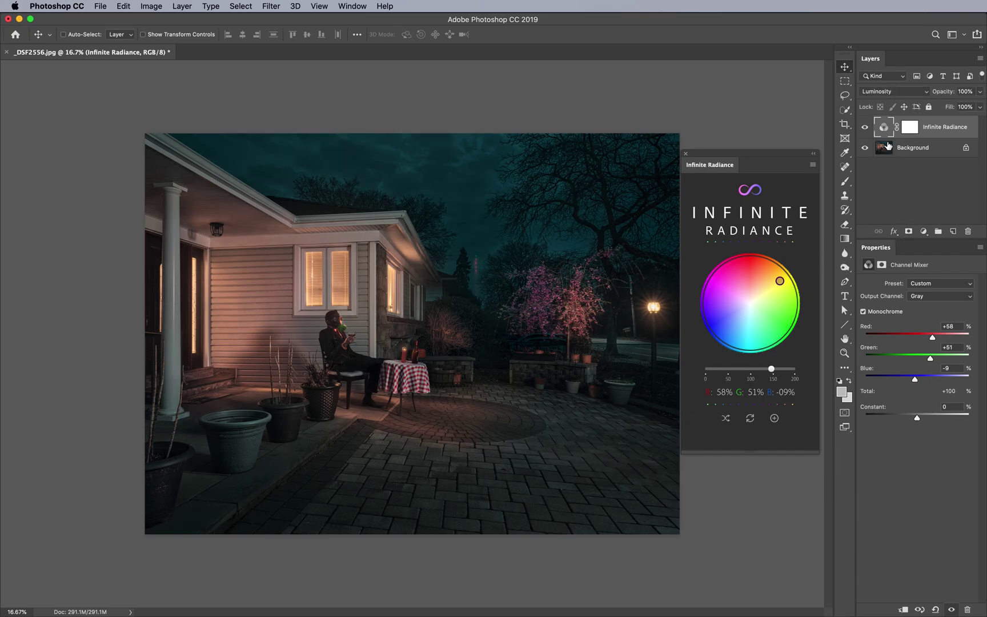
{"action": "left_click", "coordinate": [865, 127]}
{"action": "left_click", "coordinate": [864, 128]}
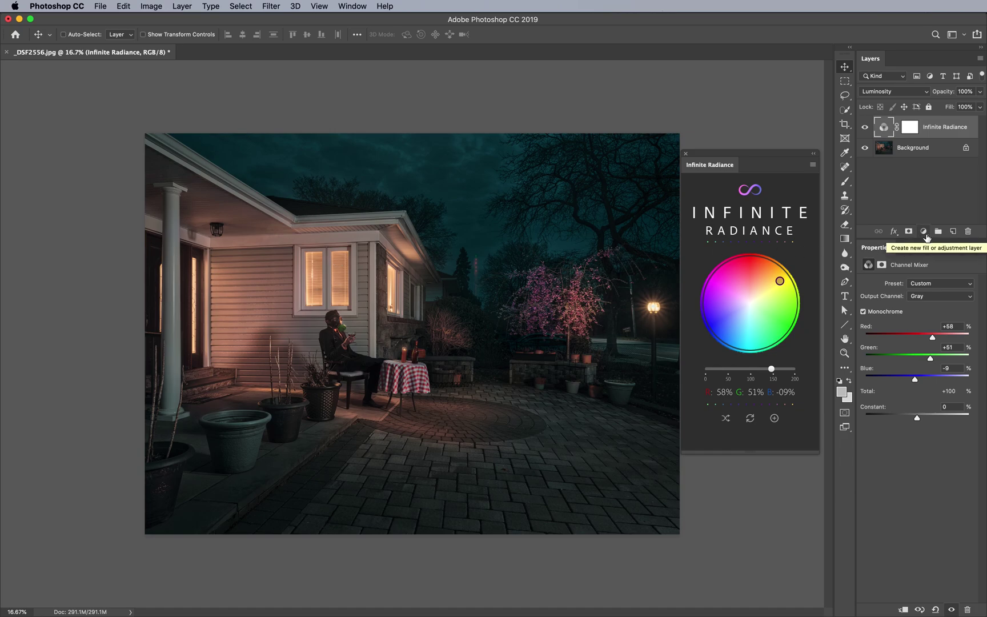
Step: Add a Hue/Saturation layer with Yellows saturation at +40 and compare it on and off
{"action": "left_click", "coordinate": [924, 232]}
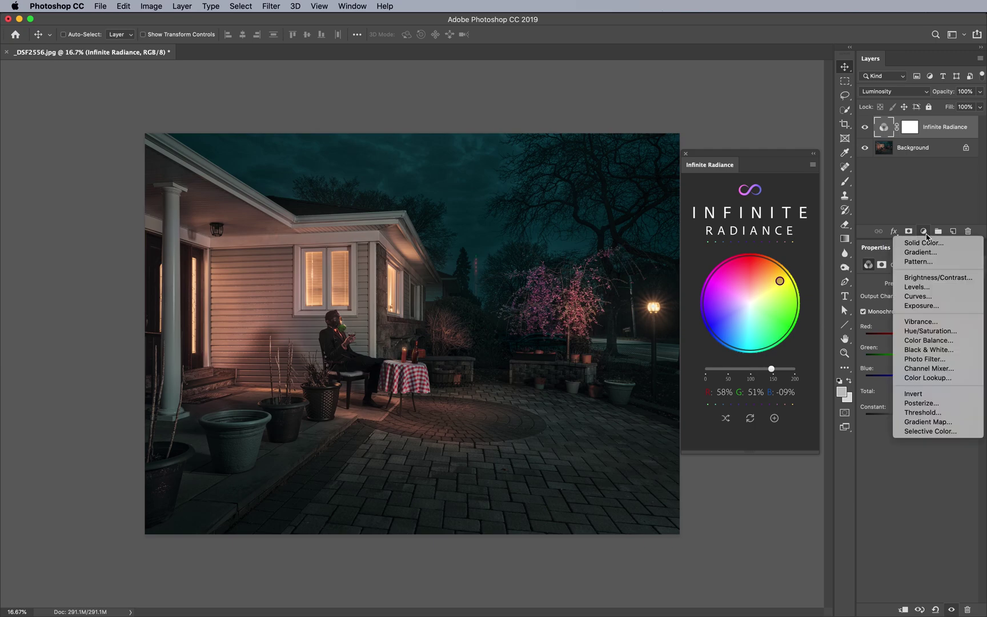
{"action": "left_click", "coordinate": [937, 331]}
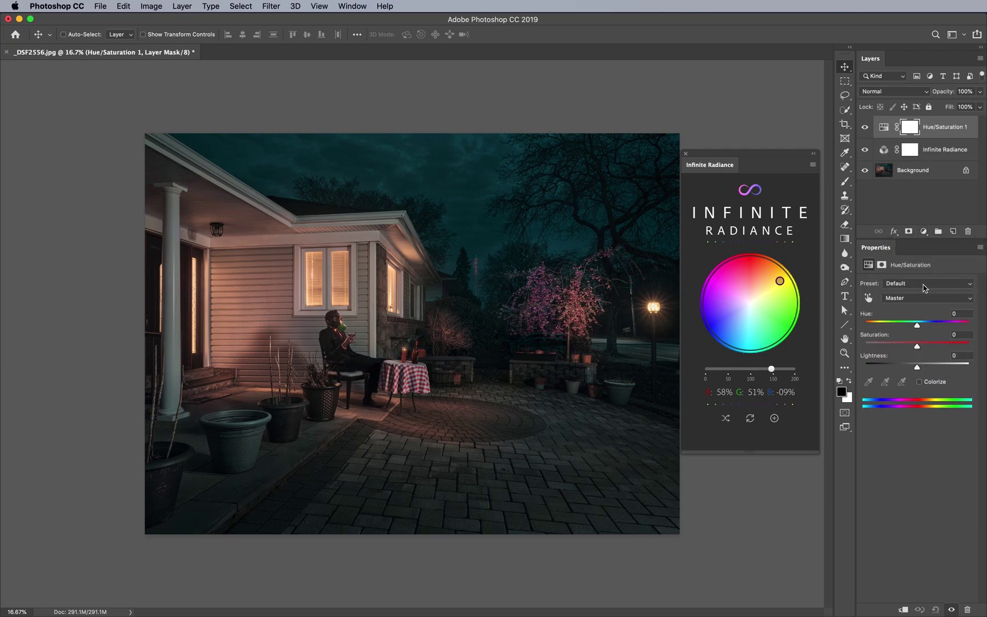
{"action": "left_click", "coordinate": [908, 297]}
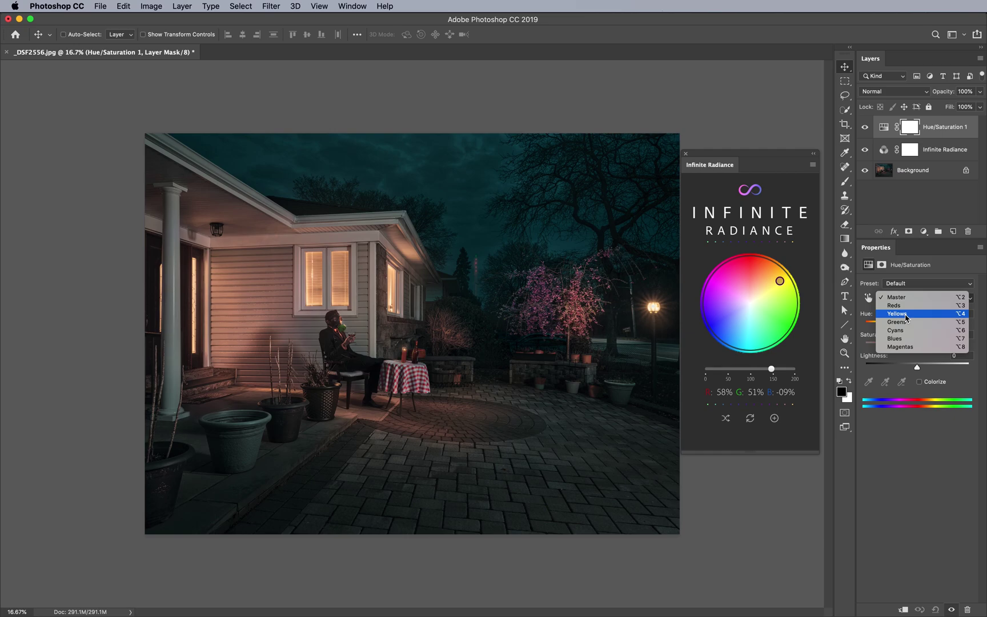
{"action": "left_click", "coordinate": [906, 318]}
{"action": "left_click_drag", "start_coordinate": [935, 343], "coordinate": [938, 346]}
{"action": "left_click", "coordinate": [866, 127]}
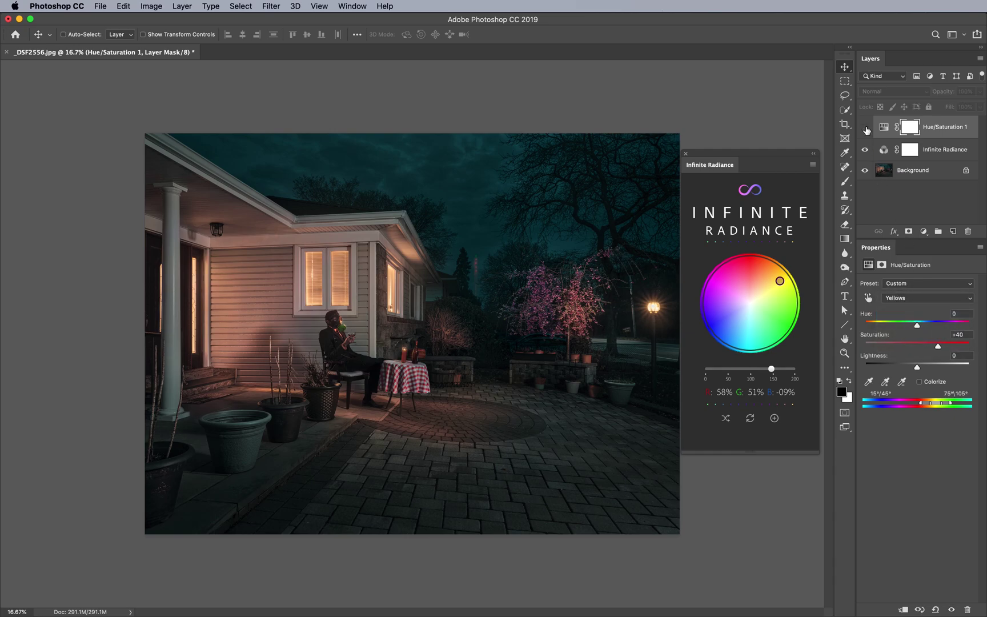
{"action": "left_click", "coordinate": [866, 127]}
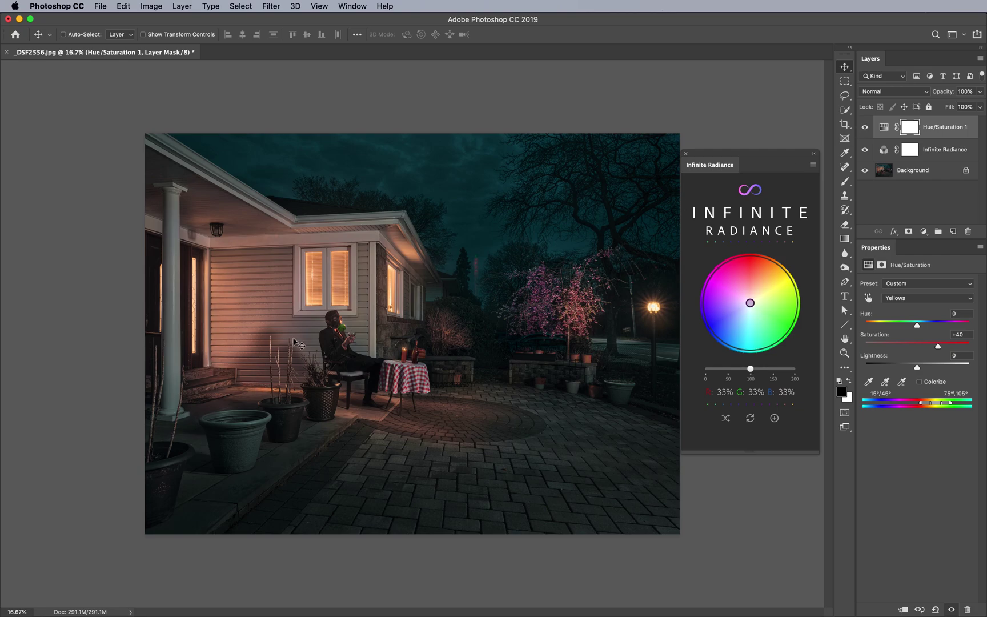